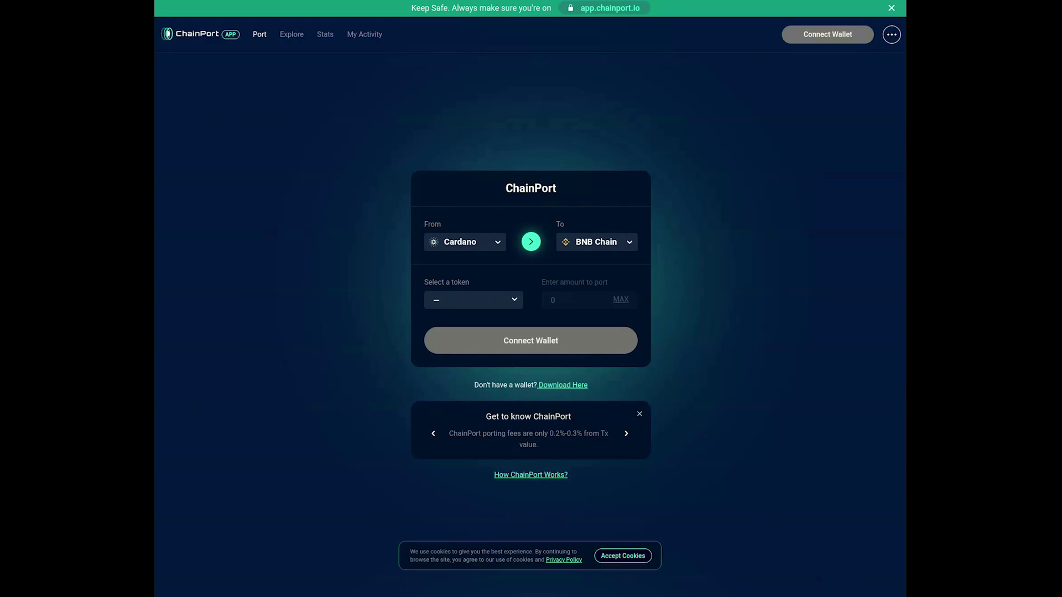
- Connect the Nami wallet after browsing the other supported Cardano wallets
left_click(827, 33)
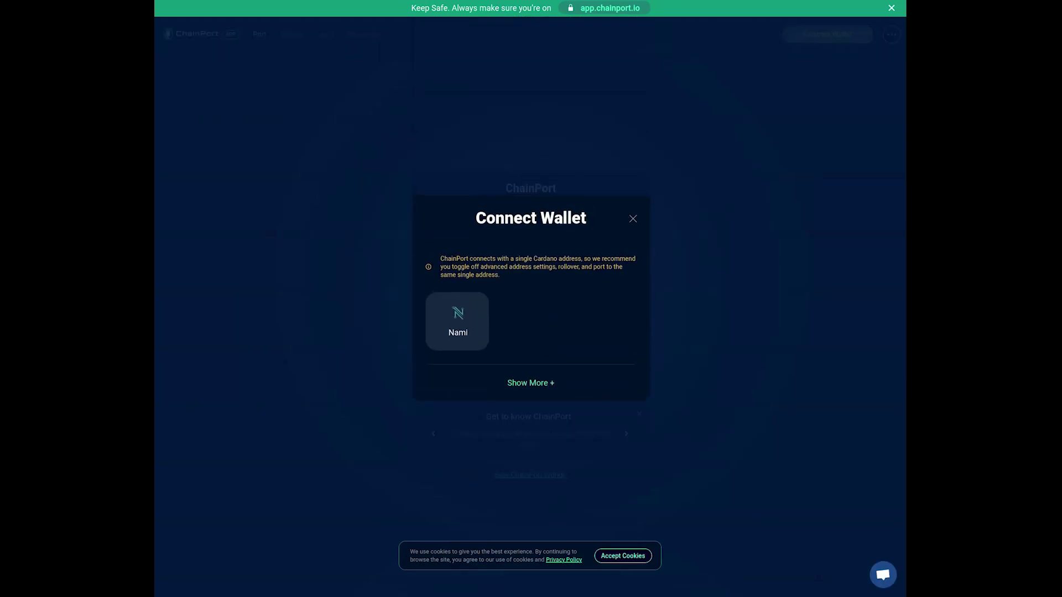
left_click(458, 320)
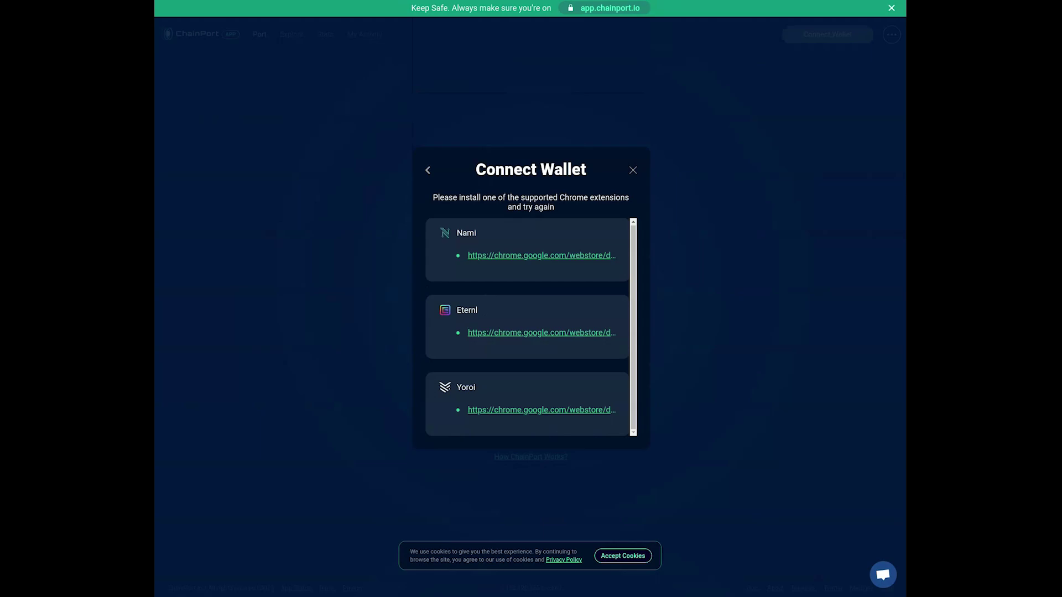
left_click(427, 170)
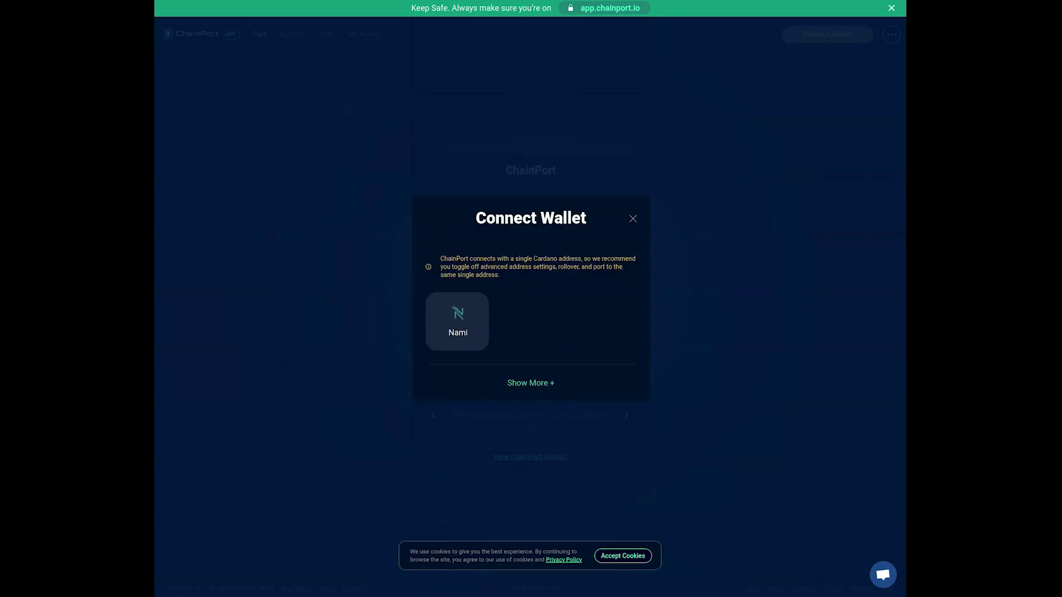
left_click(458, 320)
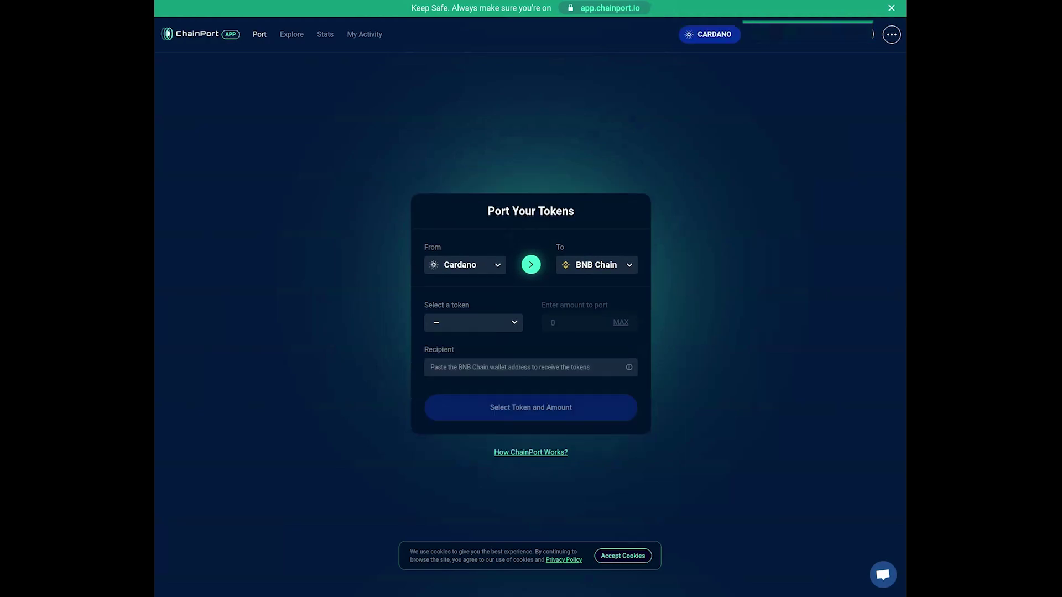
- Choose DJED from the token list as the asset to port
left_click(473, 322)
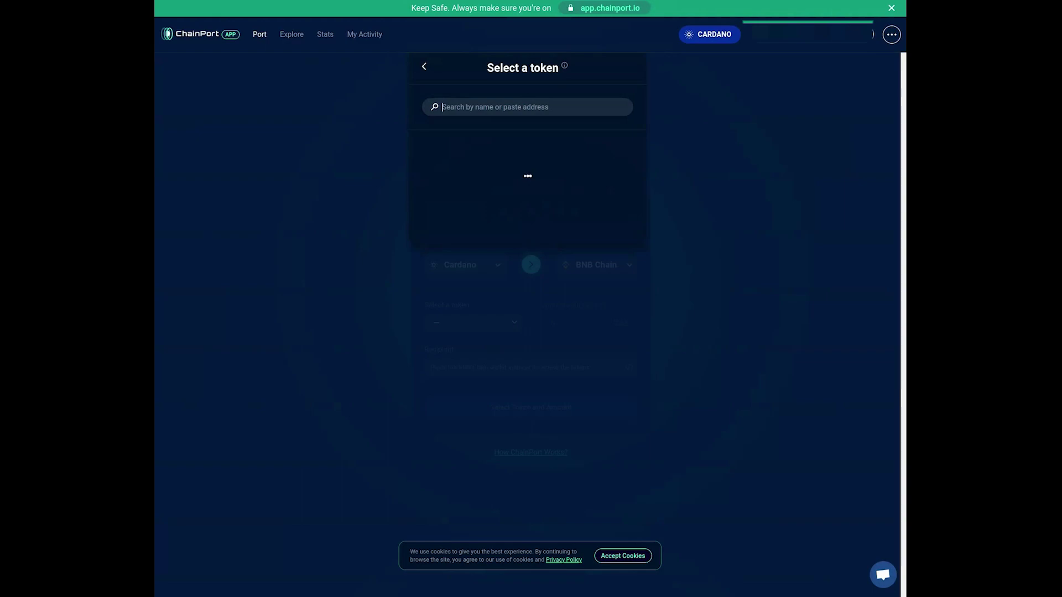
type("DJE")
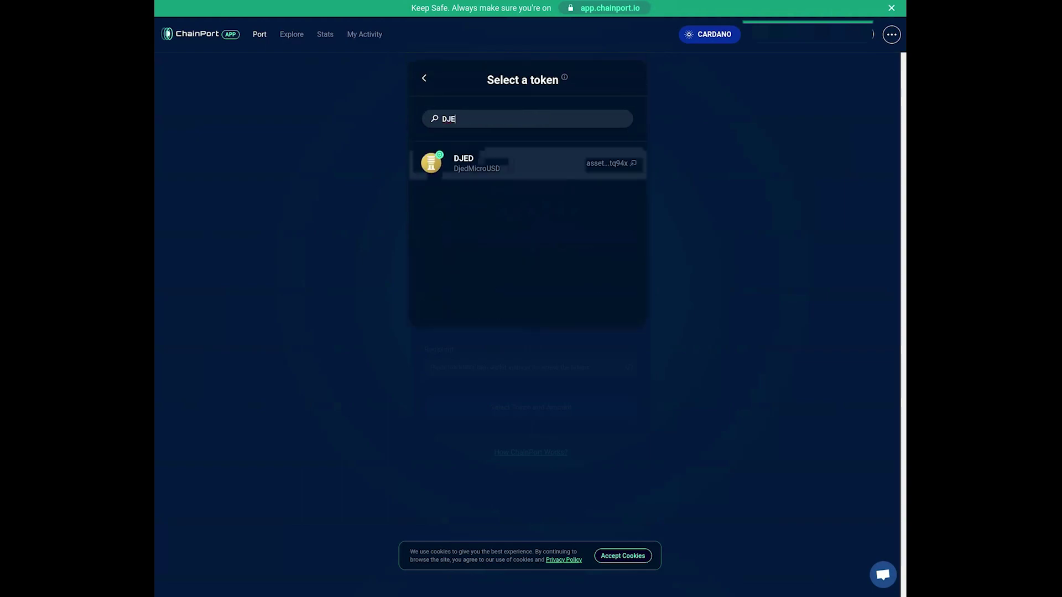
left_click(527, 162)
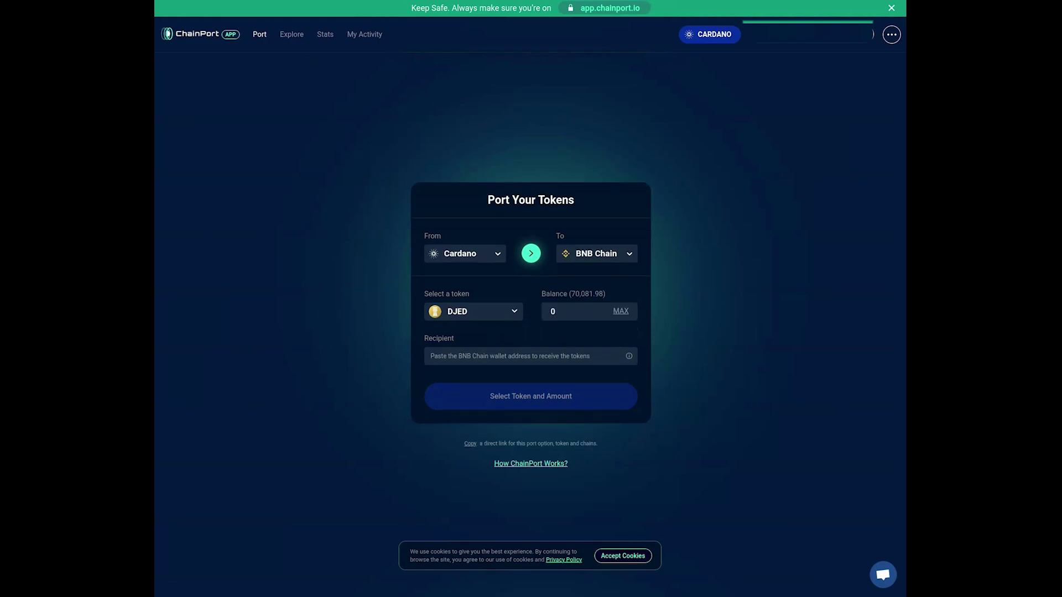
- Clear the existing 0 from the amount field so 10 can be entered
key("BackSpace")
type("10")
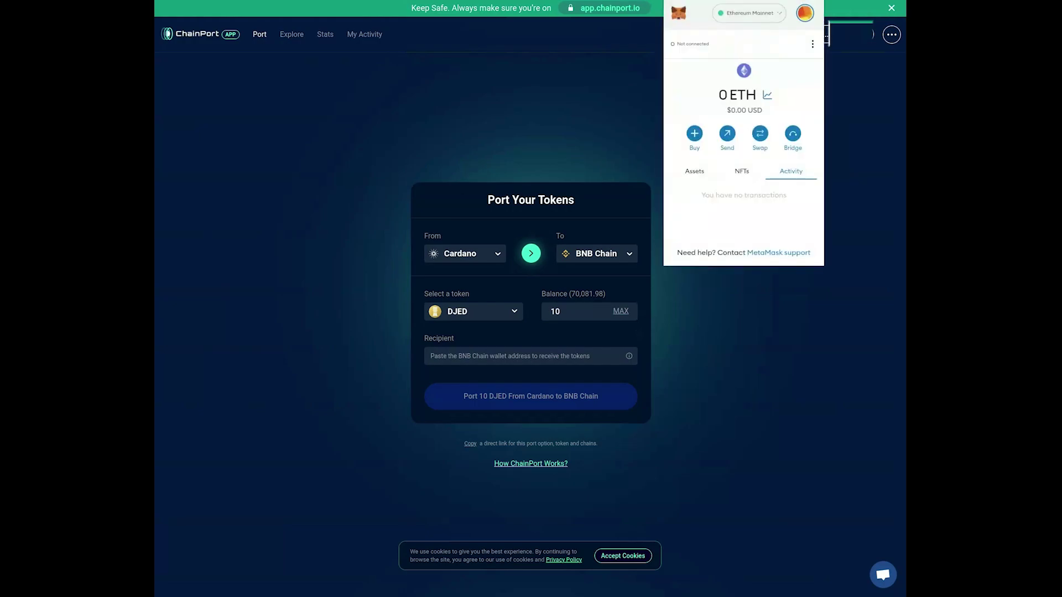
- Switch MetaMask to Binance Smart Chain and copy the account address
left_click(748, 12)
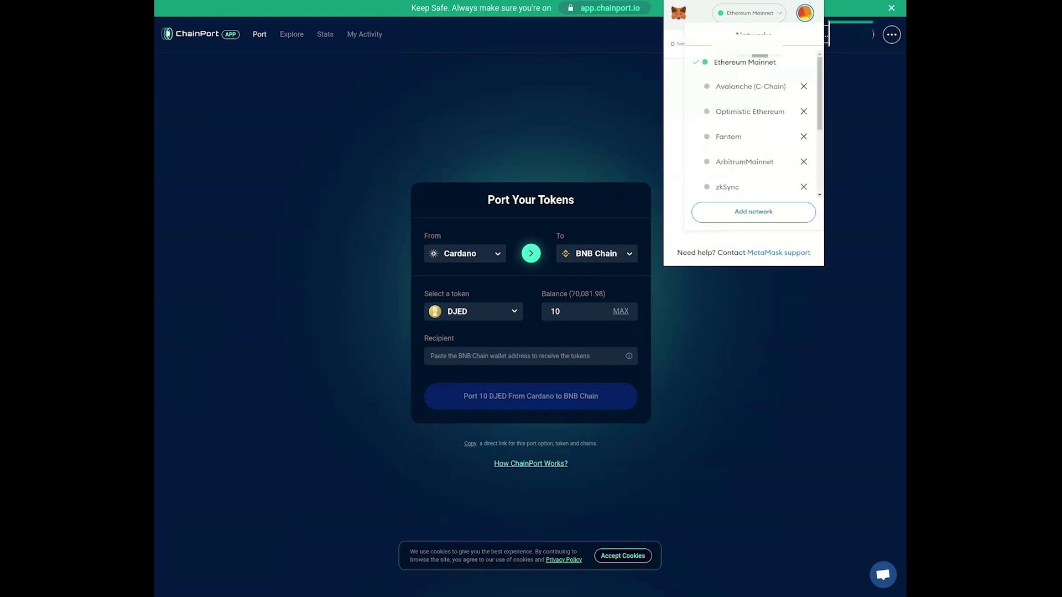
scroll(753, 124, "down", 5)
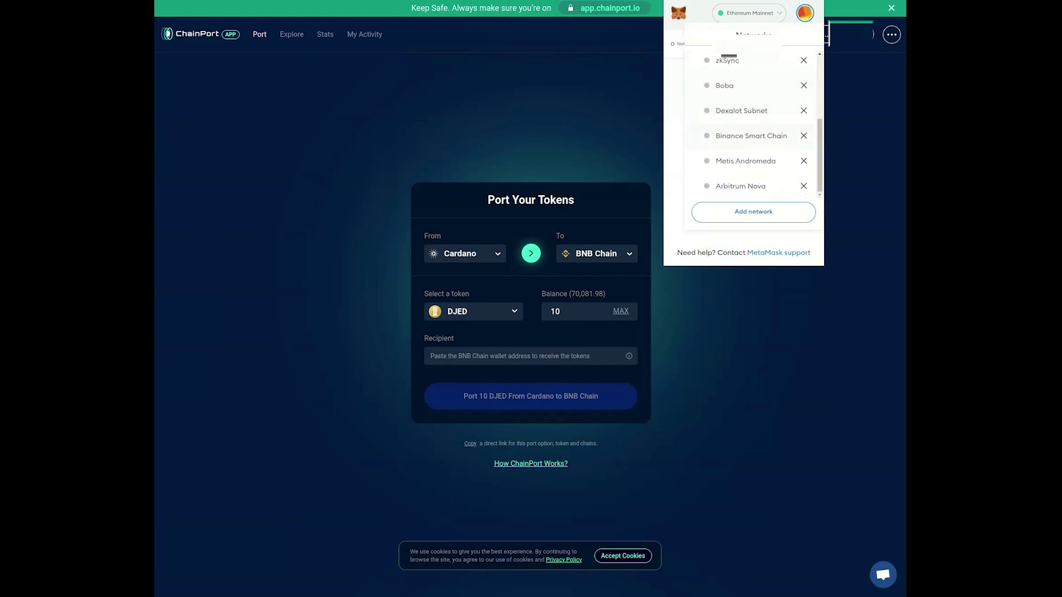
left_click(750, 135)
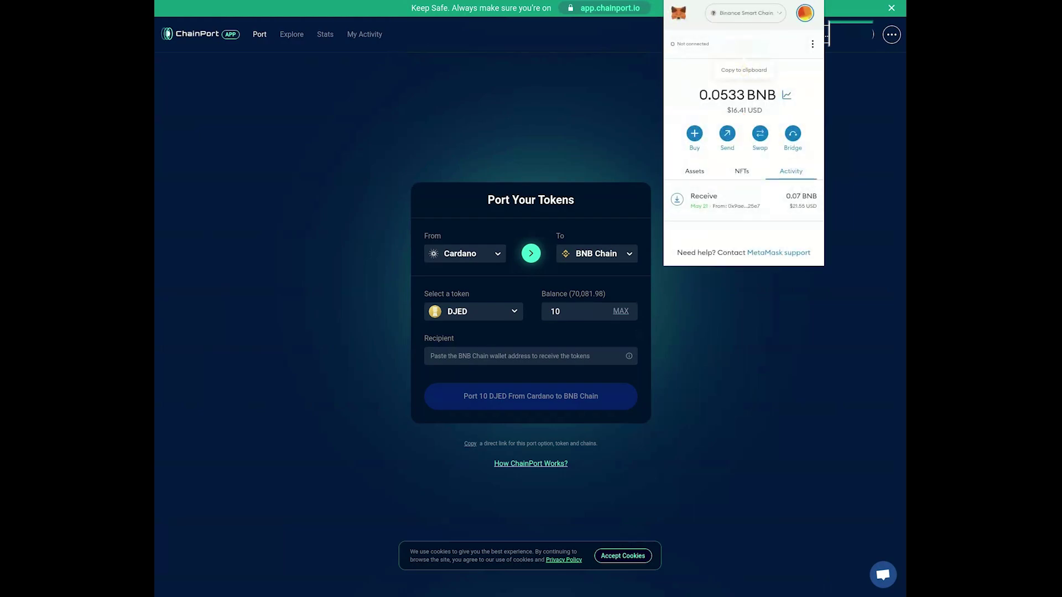
left_click(744, 54)
- Paste the copied BNB address into ChainPort's Recipient field
left_click(523, 356)
key("ctrl+v")
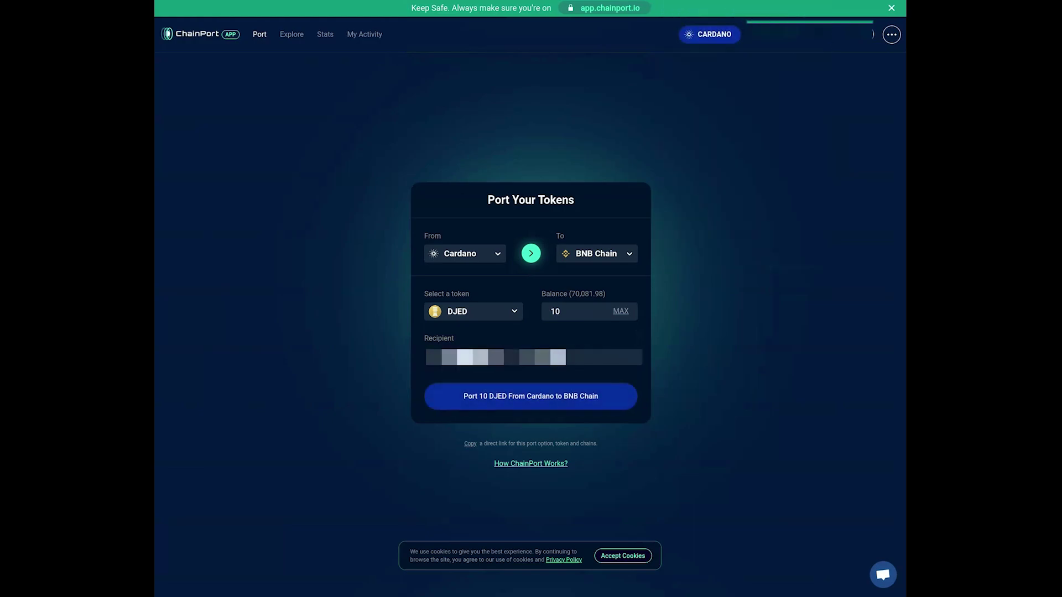
- Start the Port 10 DJED From Cardano to BNB Chain action
left_click(530, 396)
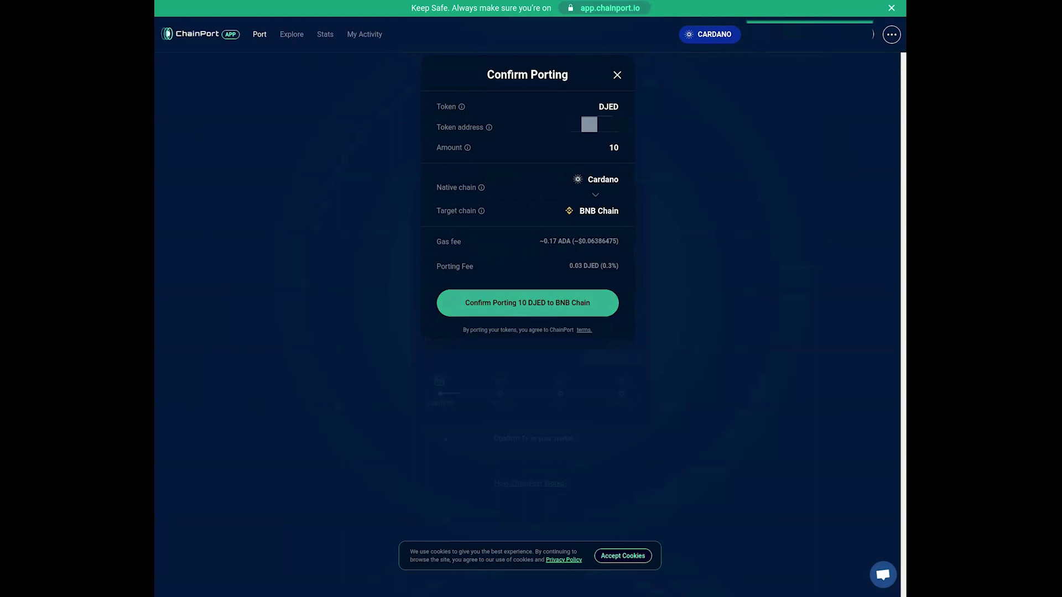
- Confirm the porting, sign it in Nami, and confirm with the wallet password
left_click(527, 302)
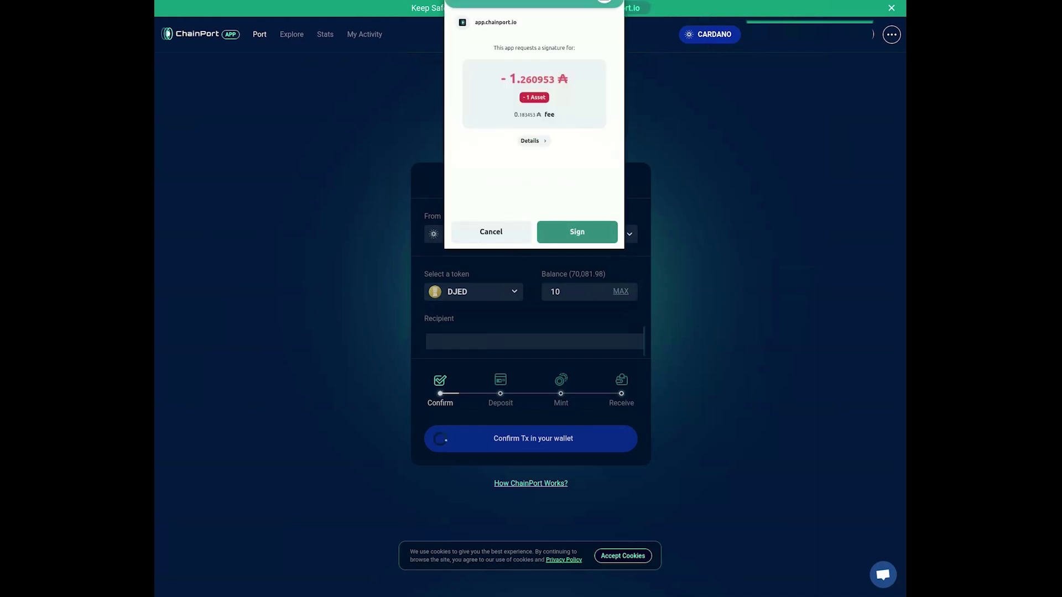
left_click(577, 231)
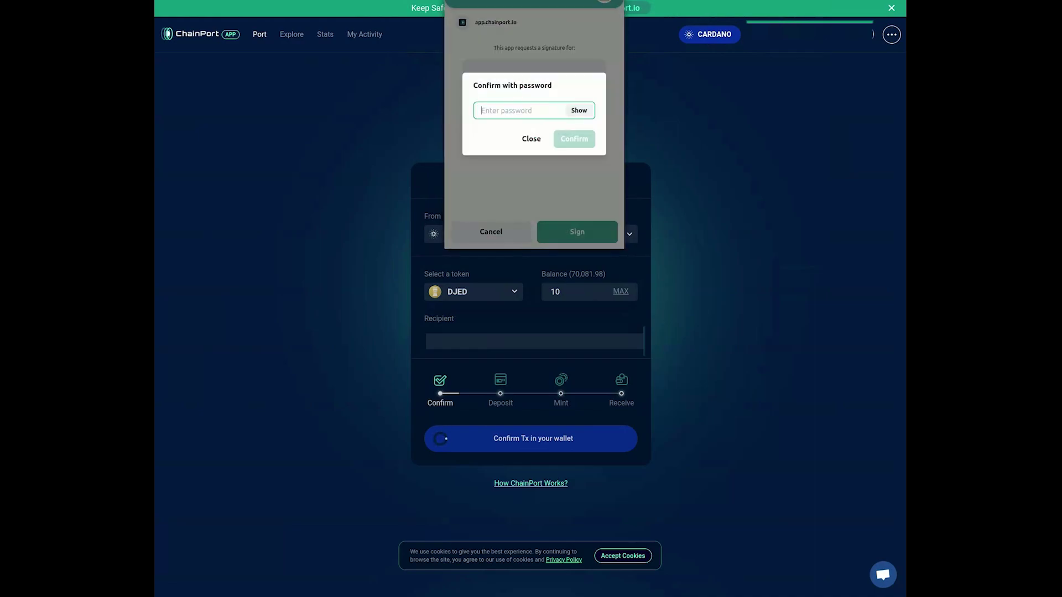
type("password")
left_click(574, 139)
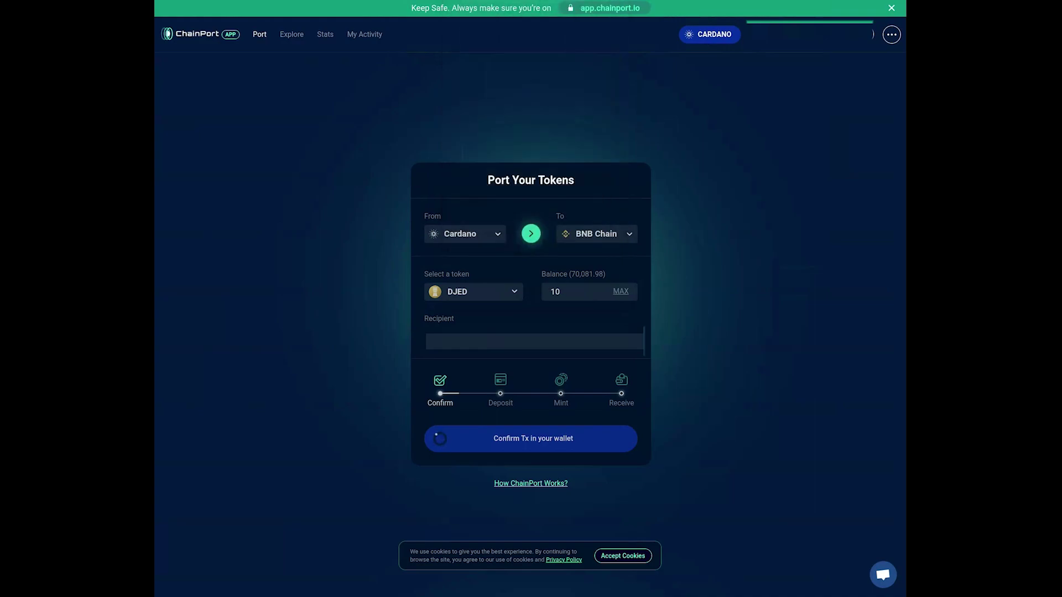